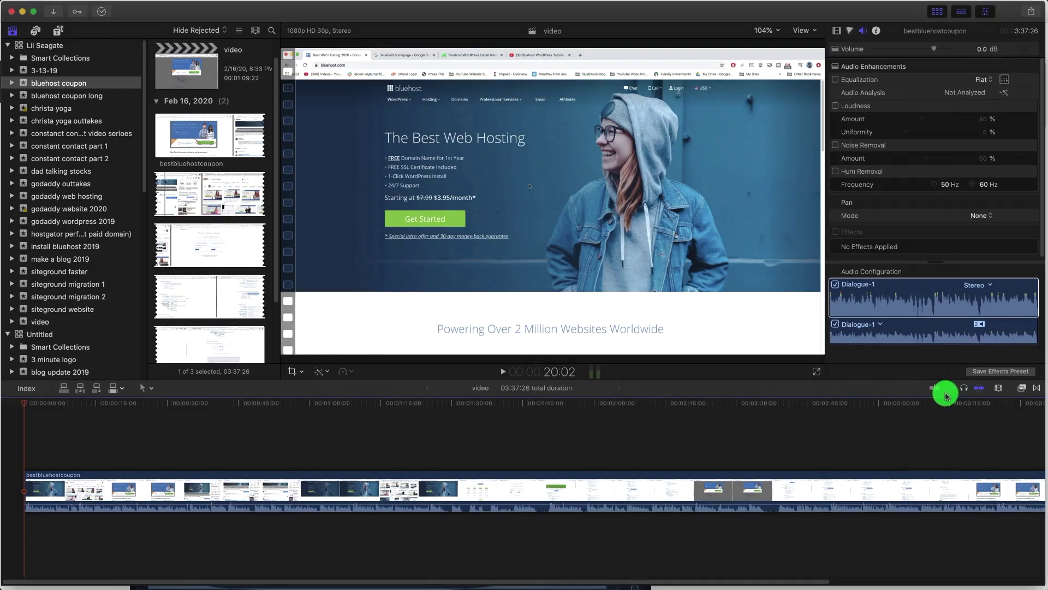
- Find Channel EQ under the Audio EQ effects and drag it onto the bestbluehostcoupon clip
click(1022, 389)
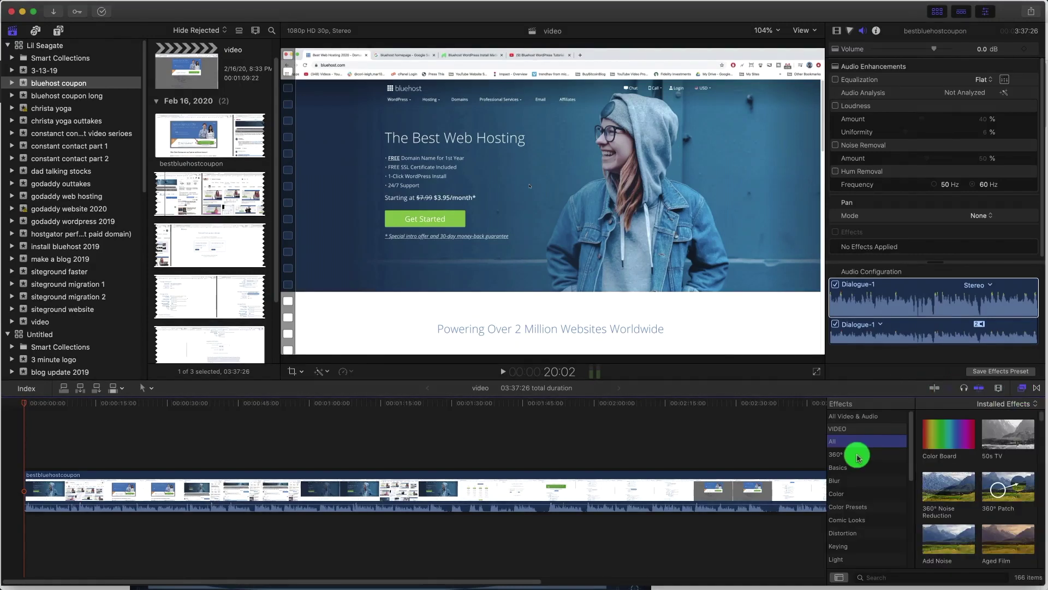
scroll(862, 461, down, 7)
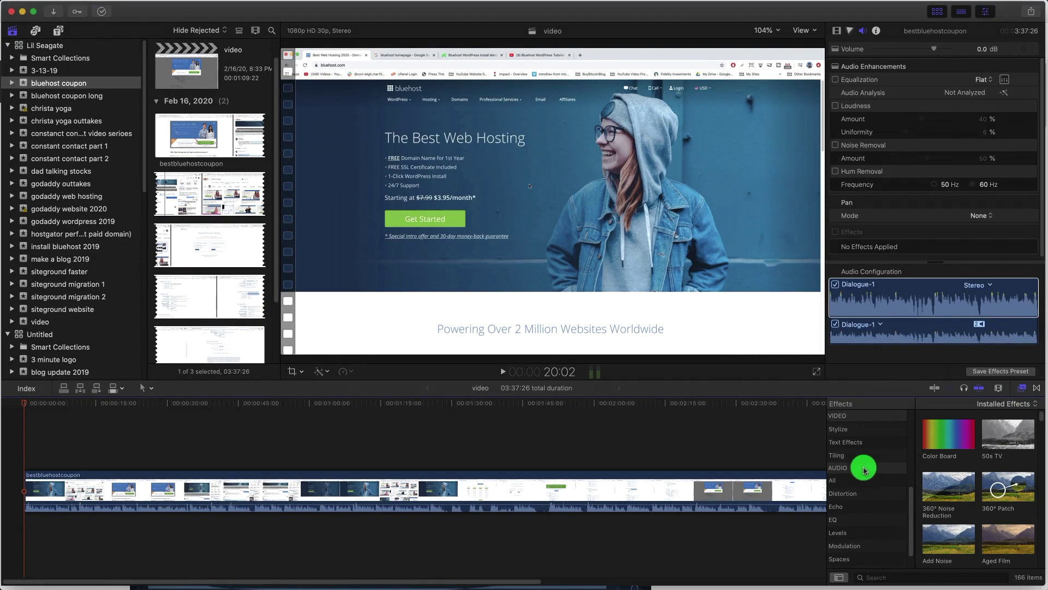
scroll(865, 471, down, 1)
click(839, 510)
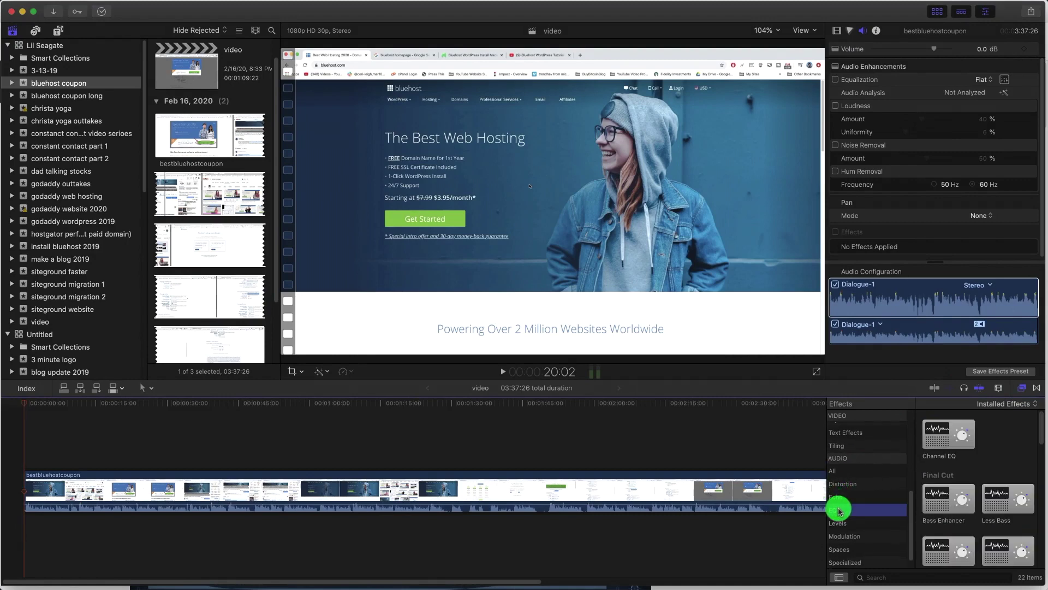
click(943, 431)
drag(957, 435, 628, 489)
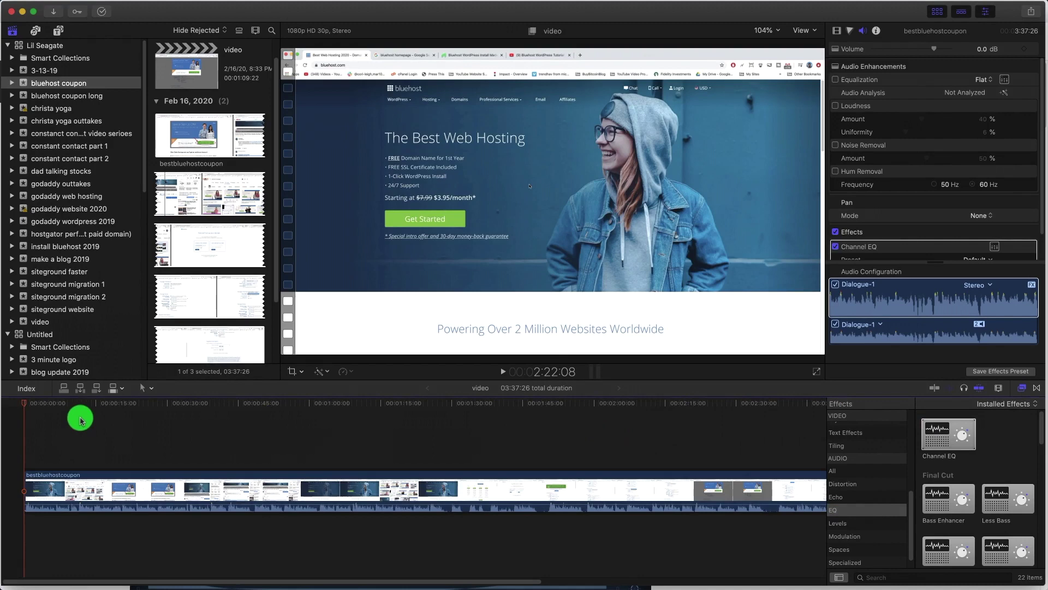
click(97, 403)
key(space)
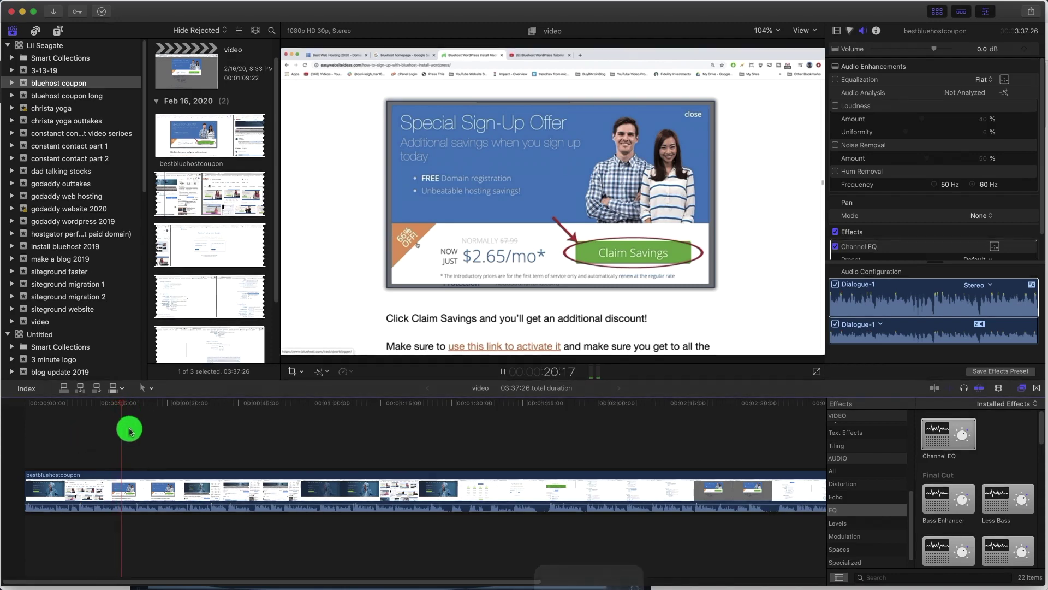
key(space)
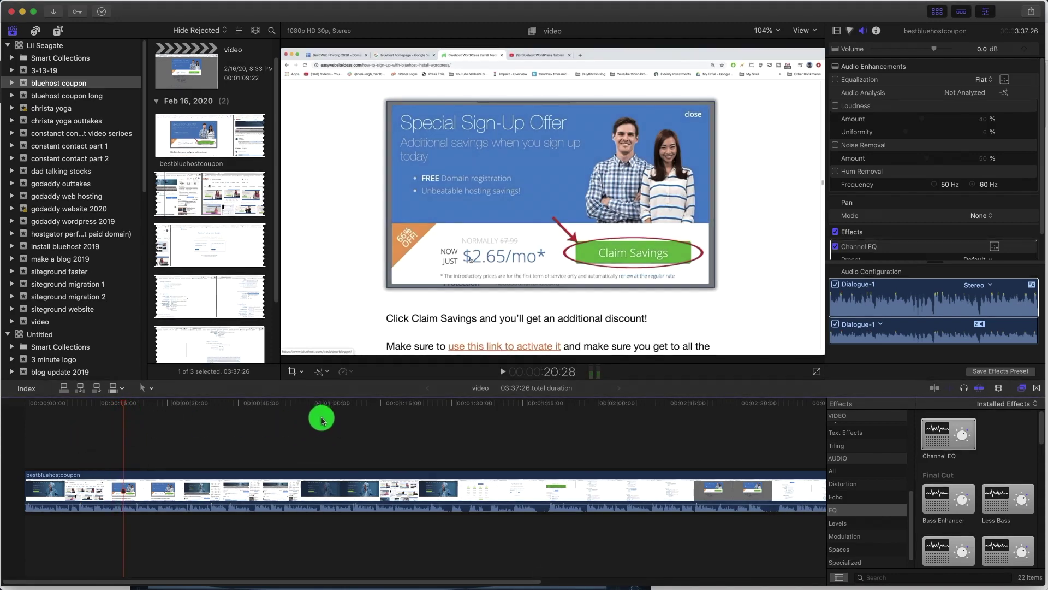
click(503, 371)
click(422, 404)
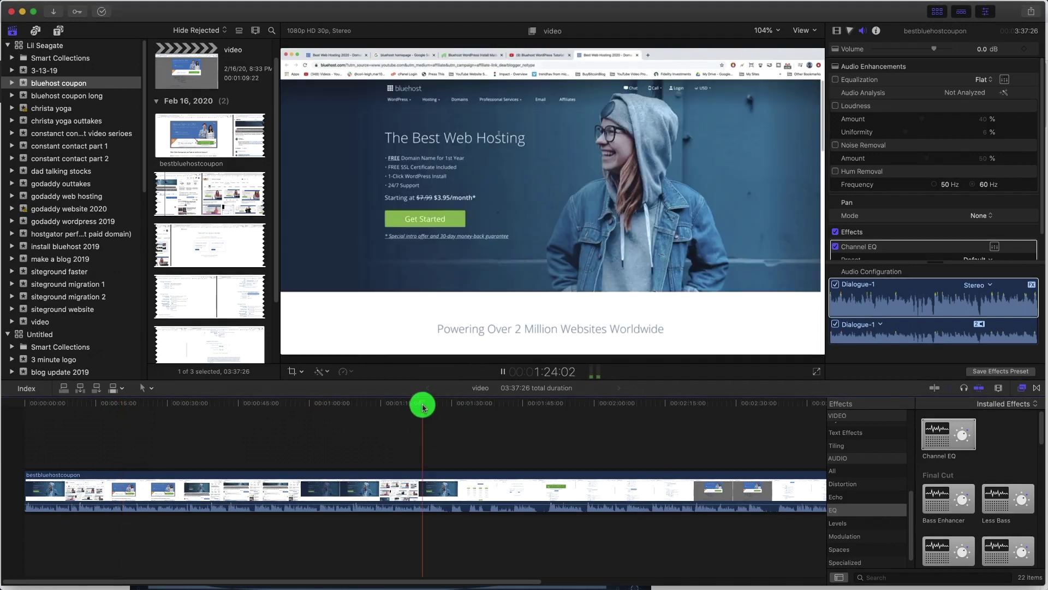
key(space)
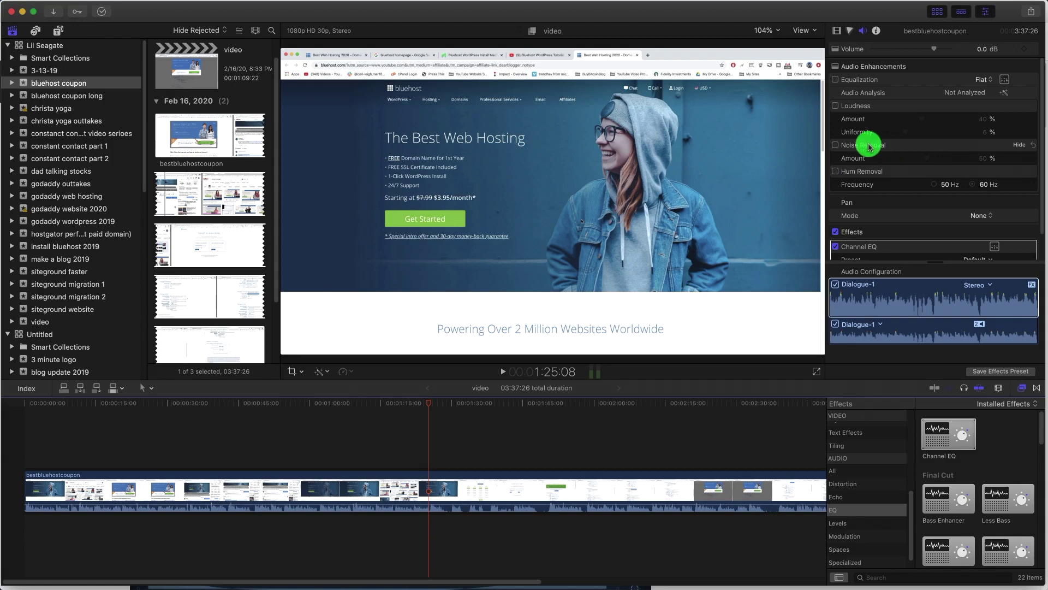
- Enable Noise Removal at 50% in the Audio inspector and scrub the playhead to about 1:44
click(835, 145)
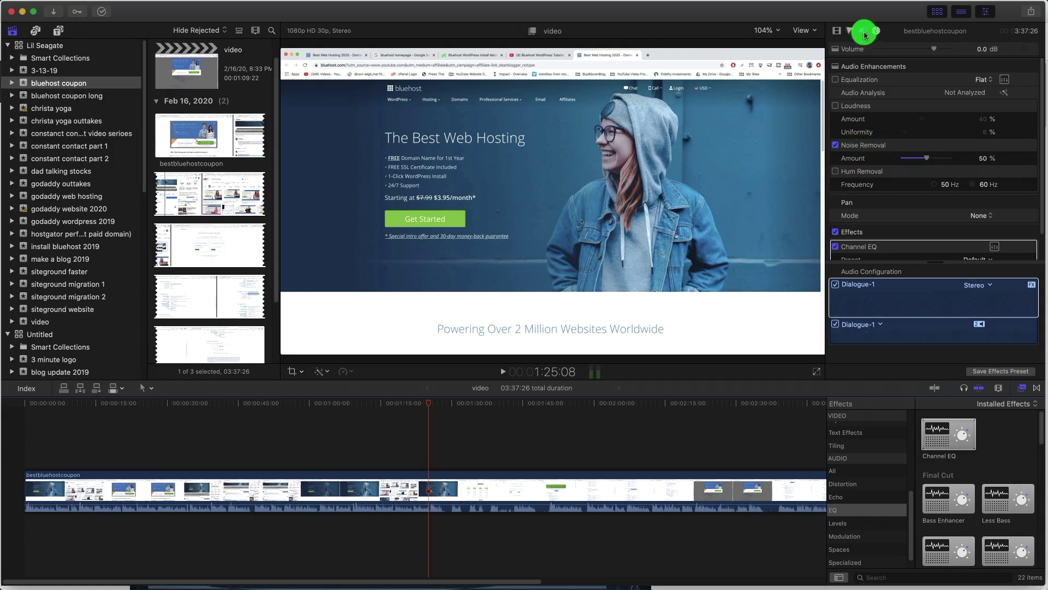
click(836, 31)
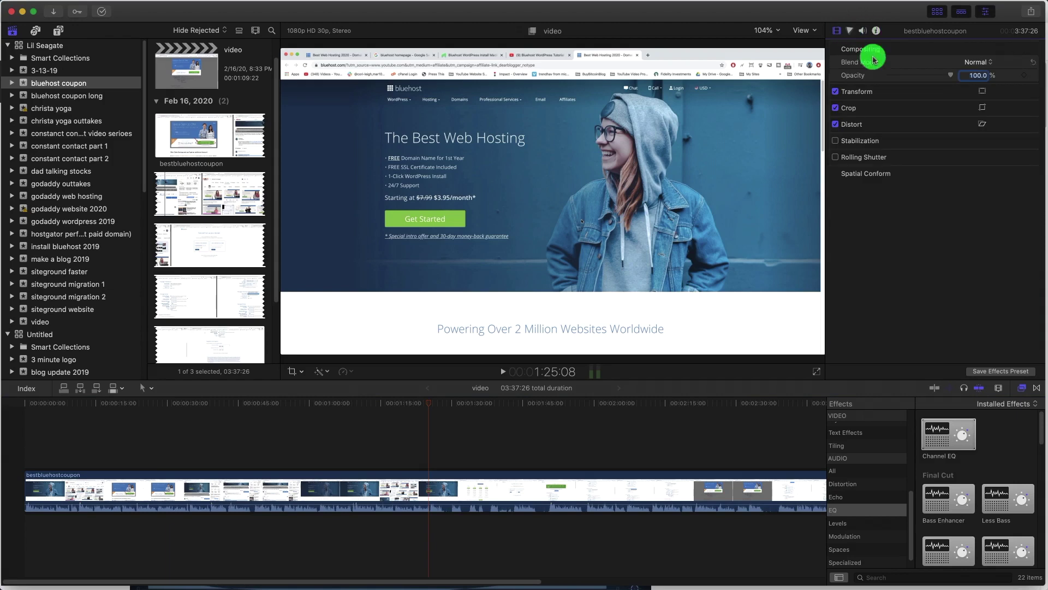
click(863, 31)
drag(506, 402, 531, 405)
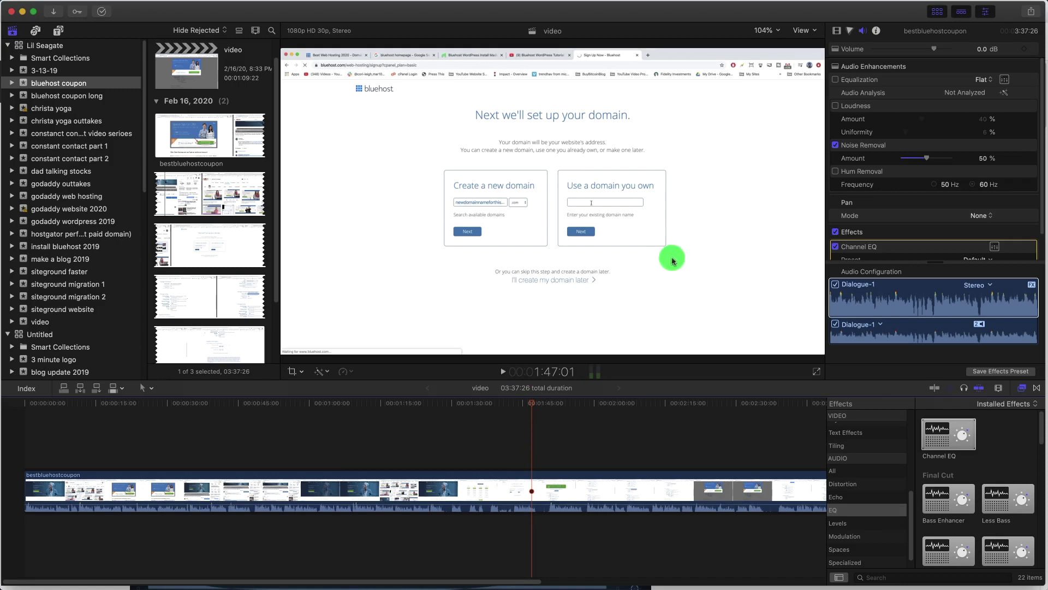
scroll(945, 206, down, 2)
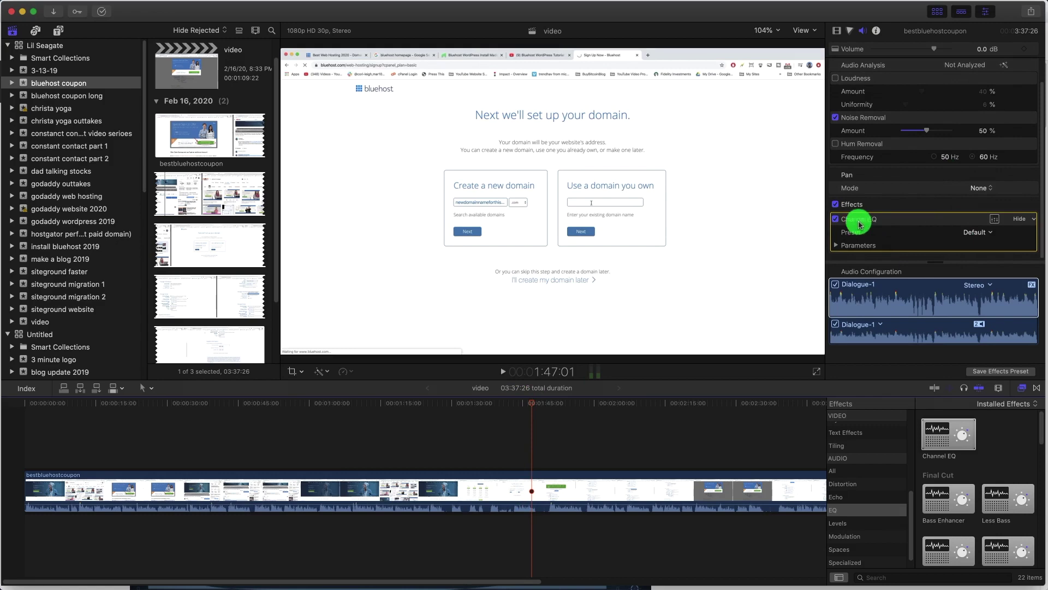
- Open the Channel EQ graph, move its window to the upper right, and set the playhead near 16 seconds
click(995, 220)
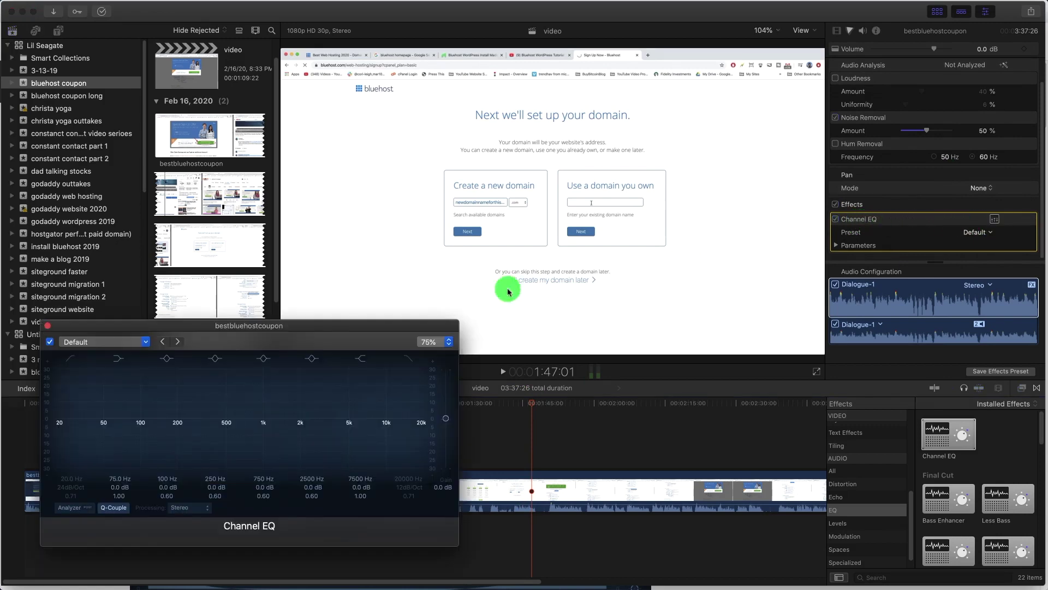
drag(386, 329, 880, 157)
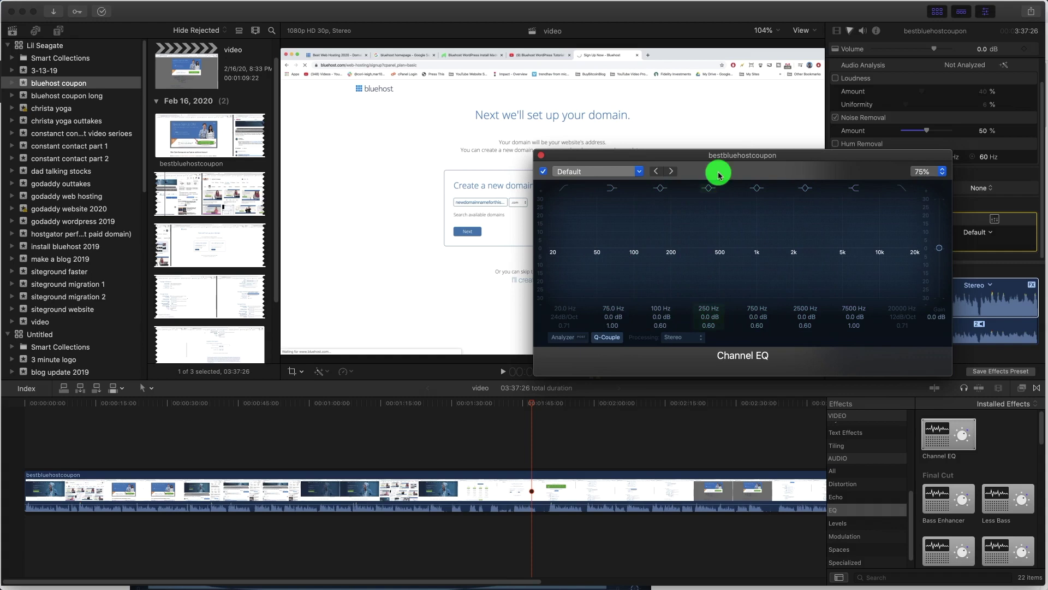
drag(734, 158, 758, 116)
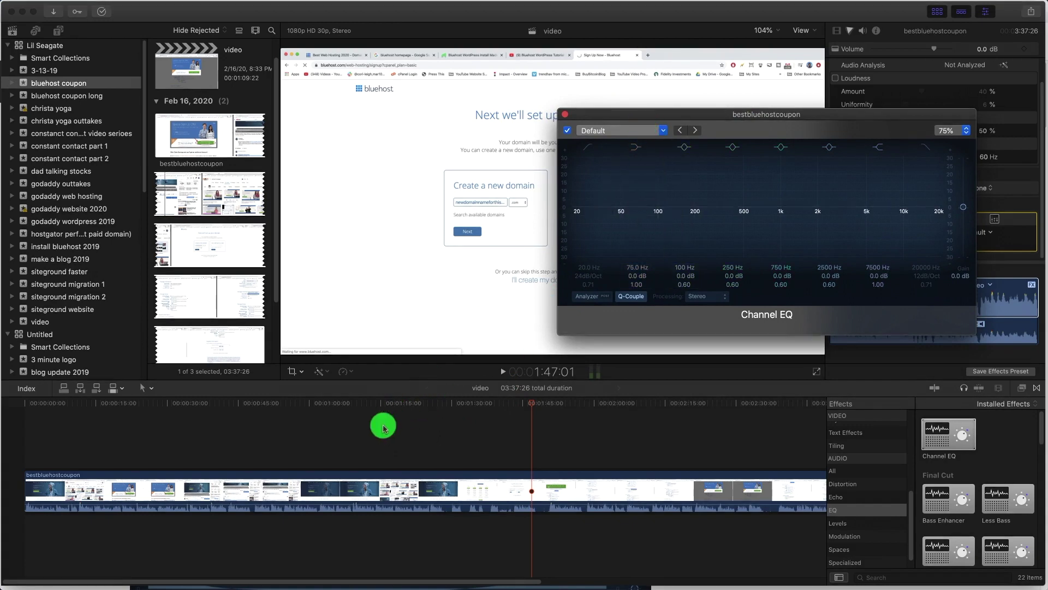
click(145, 407)
click(103, 405)
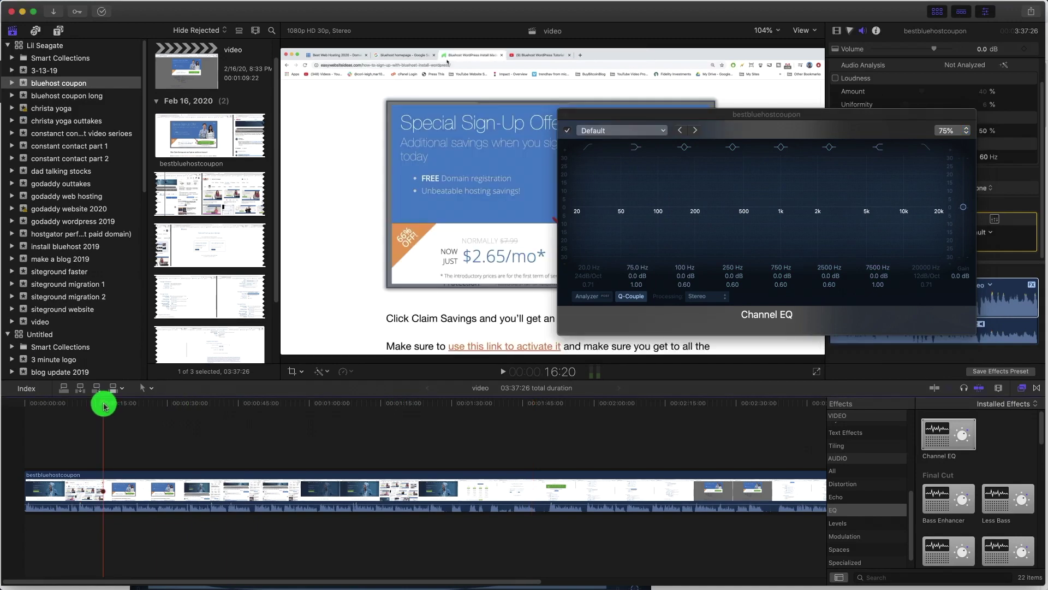
- During playback, boost 100 Hz to +16.5 dB and cut 255 Hz to -8.0 dB
key(space)
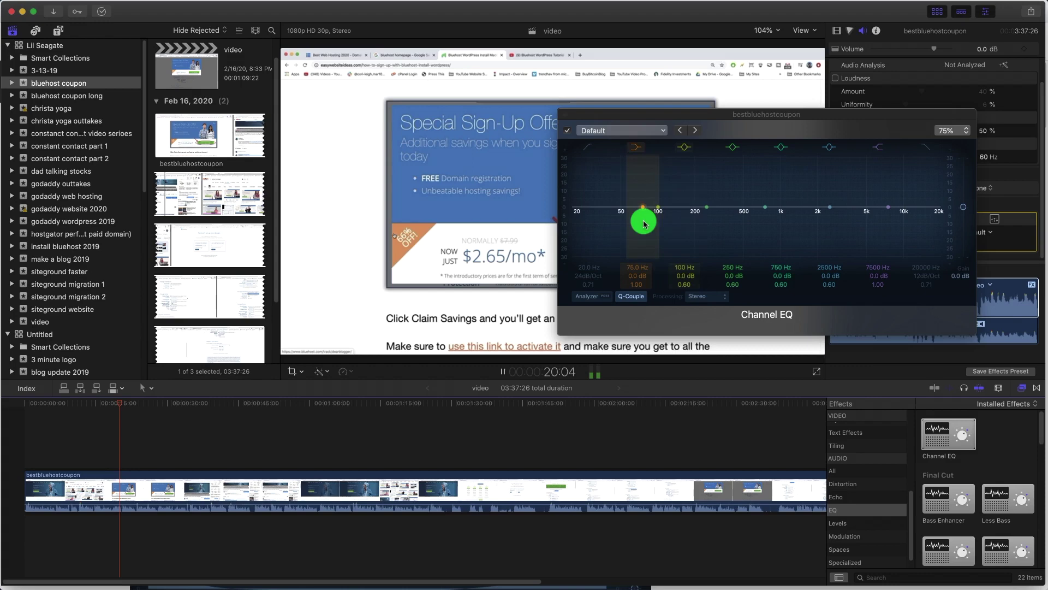
drag(657, 208, 658, 172)
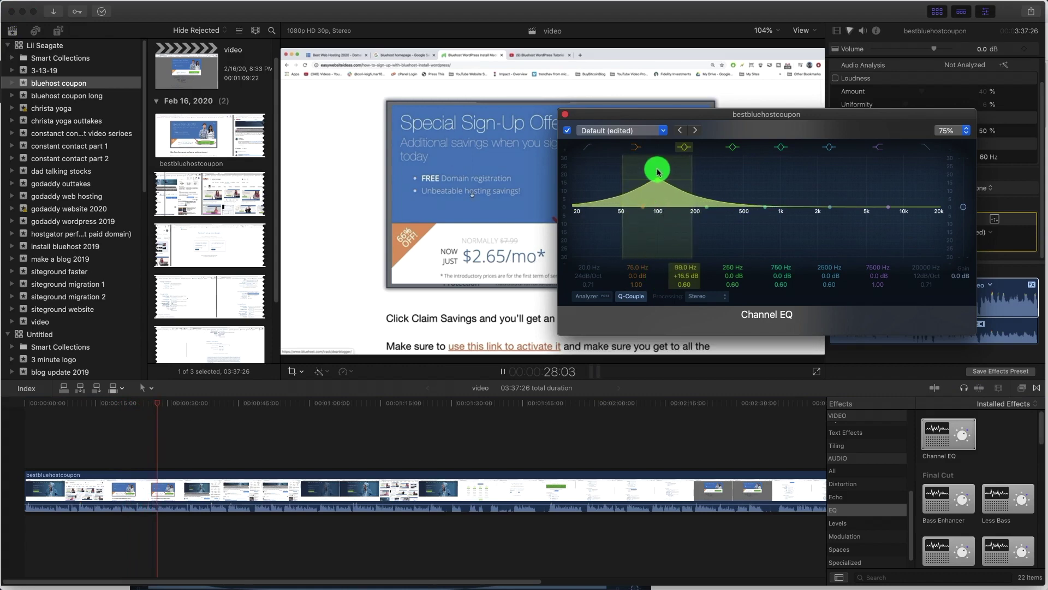
mouse_move(707, 207)
mouse_down()
mouse_move(704, 261)
mouse_move(705, 154)
mouse_move(704, 257)
mouse_move(709, 220)
mouse_up()
click(767, 214)
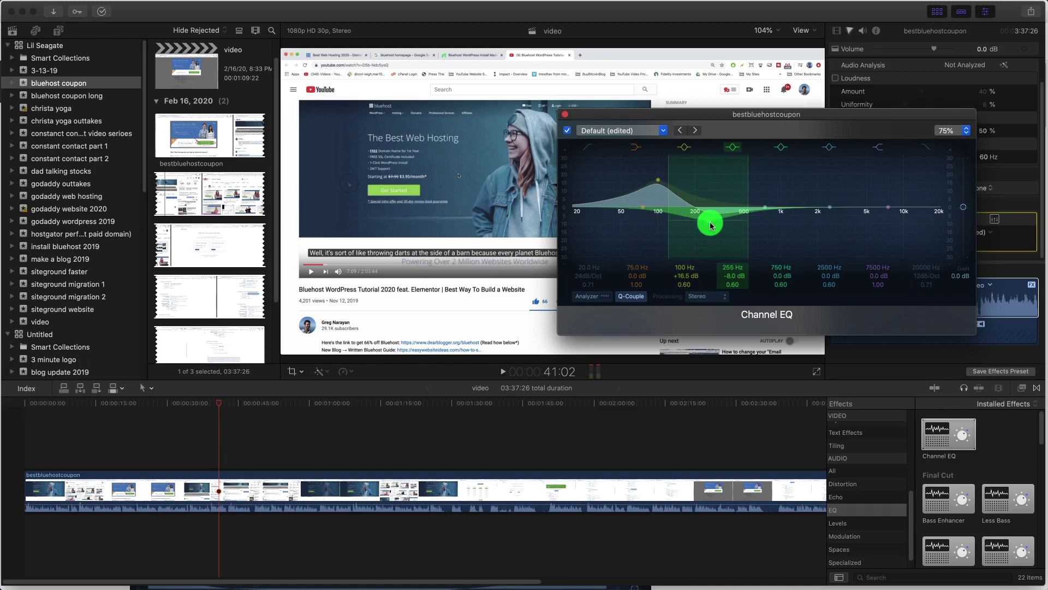
- While playing, cut 760 Hz by 4 dB, 2400 Hz by 7 dB and 16400 Hz, and lower 100 Hz to +12.5 dB
key(space)
drag(702, 225, 940, 223)
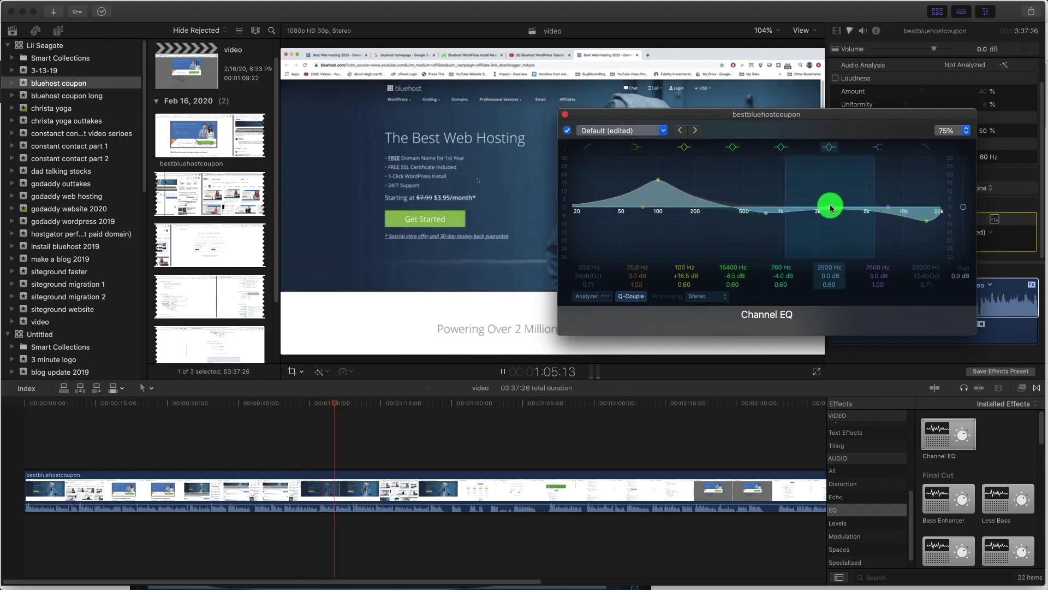
mouse_move(832, 208)
mouse_down()
mouse_move(824, 184)
mouse_move(828, 226)
mouse_up()
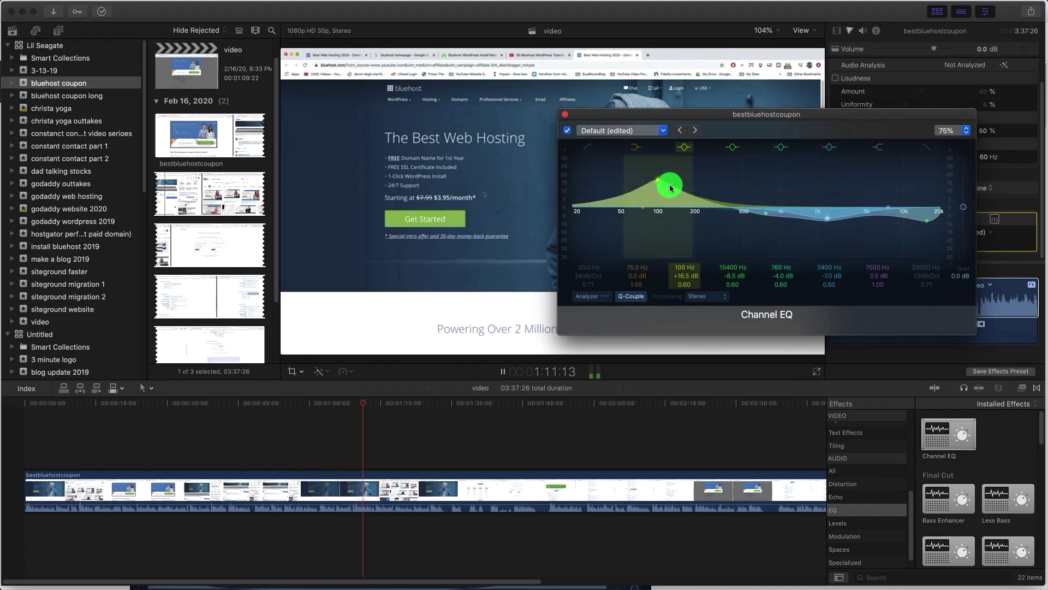
drag(659, 185, 659, 189)
key(space)
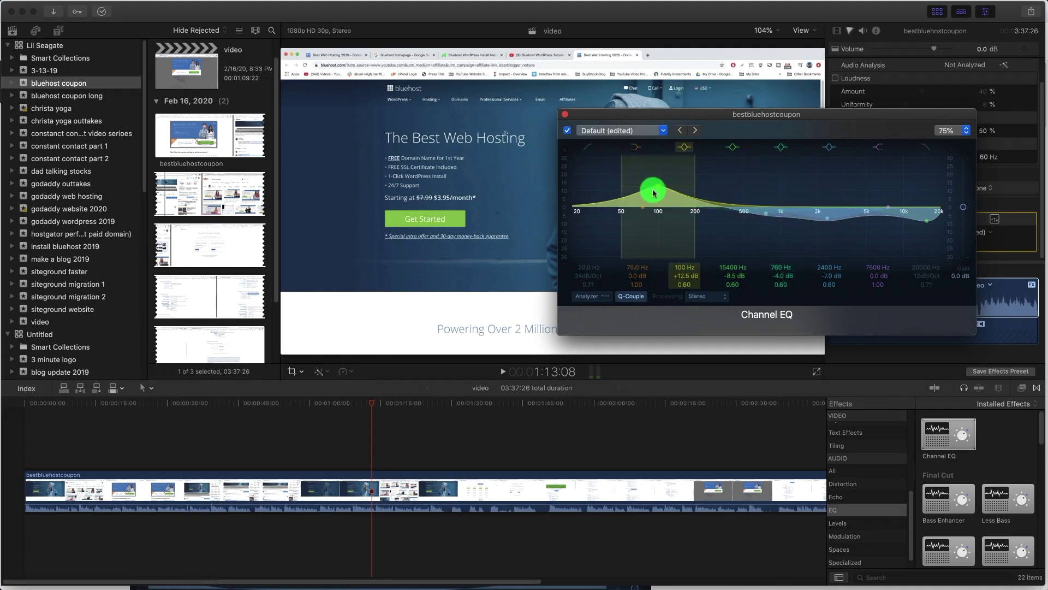
- Raise the low-frequency boost again and try boosting the 7500 Hz band during playback
drag(653, 192, 660, 188)
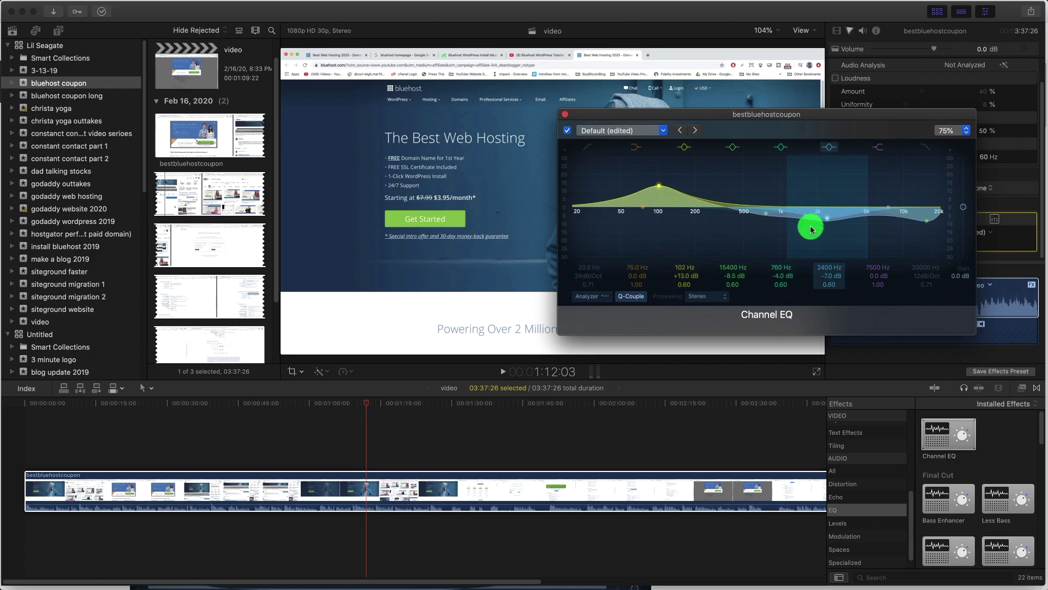
key(space)
drag(888, 208, 896, 173)
key(space)
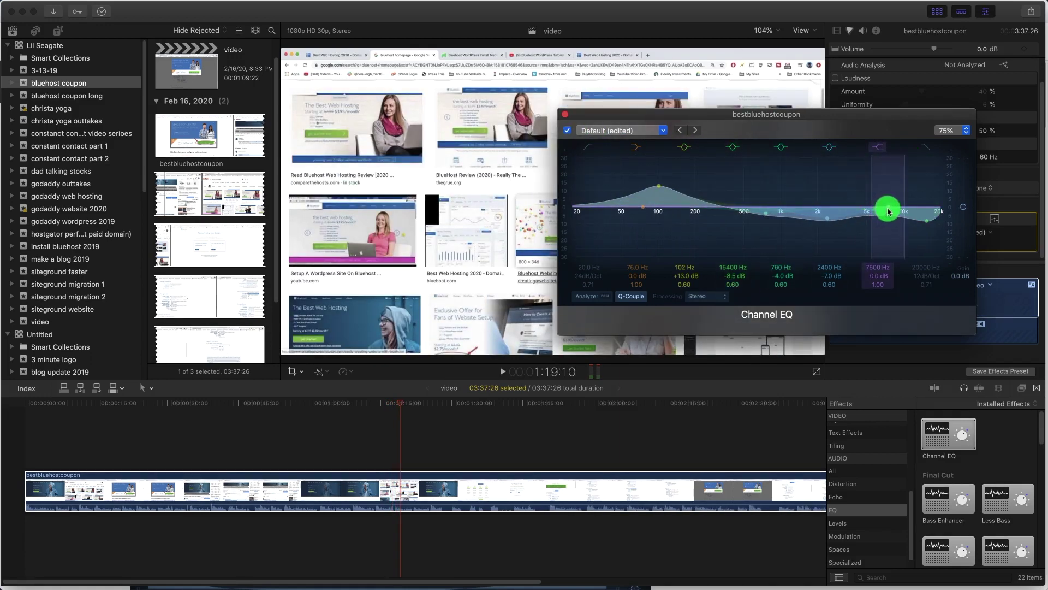
- Cut the high band at 12600 Hz to -24 dB and set the 100 Hz boost to +16 dB
key(space)
drag(888, 211, 902, 283)
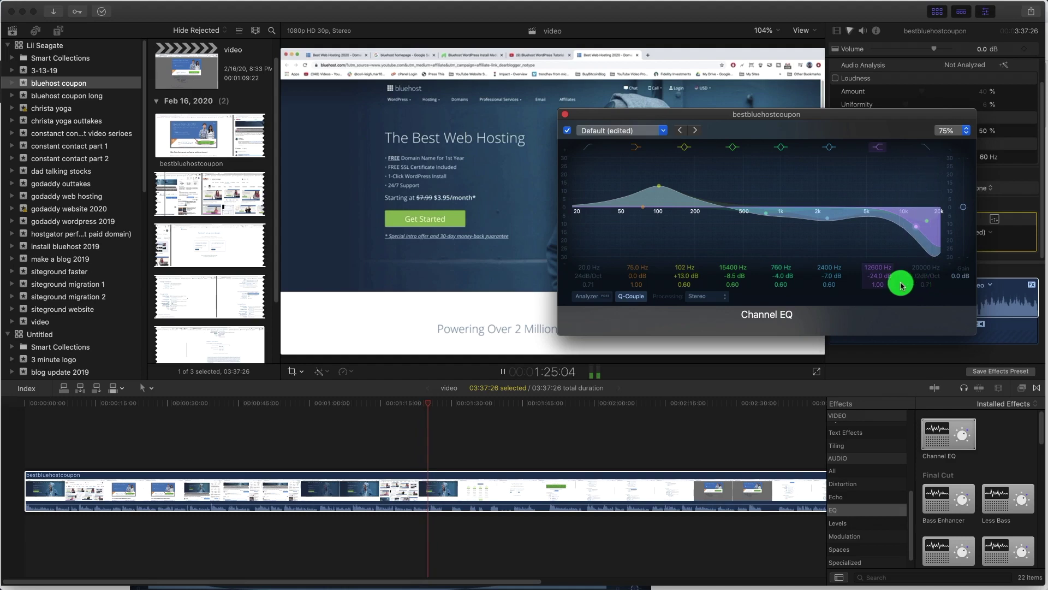
drag(681, 234, 660, 182)
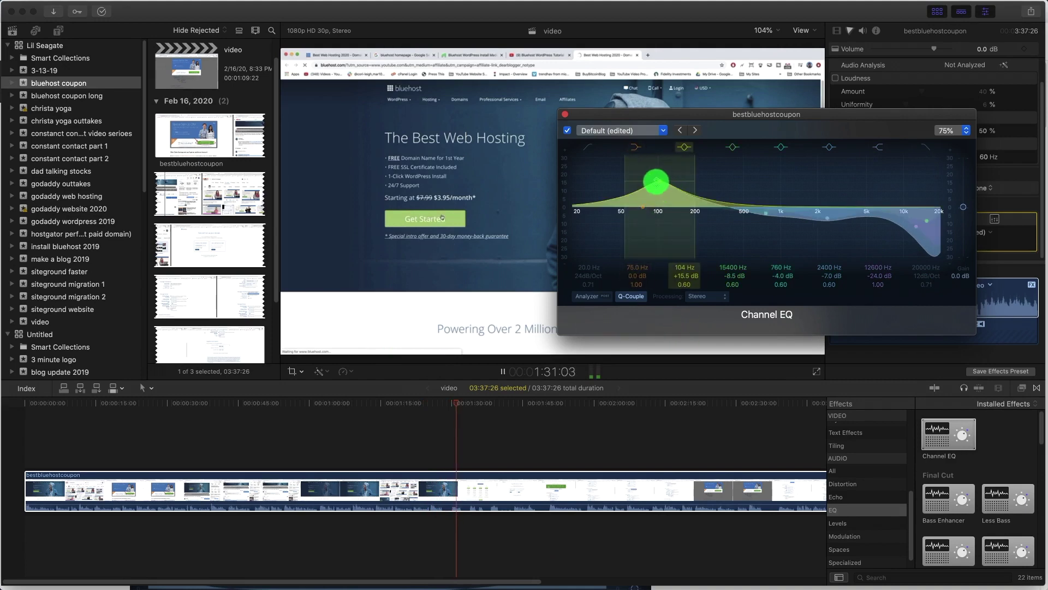
drag(660, 183, 658, 181)
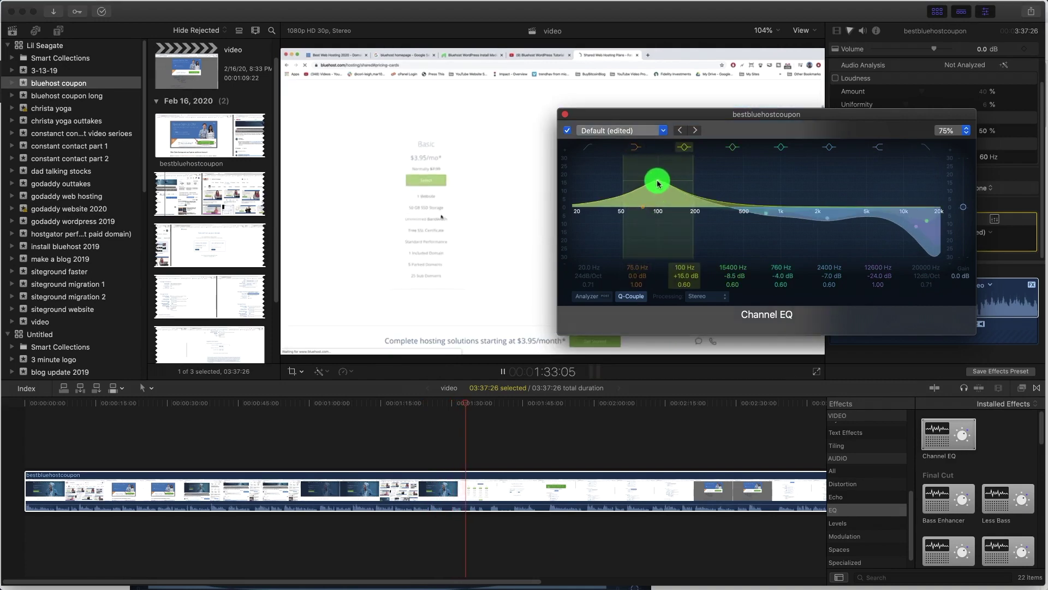
key(space)
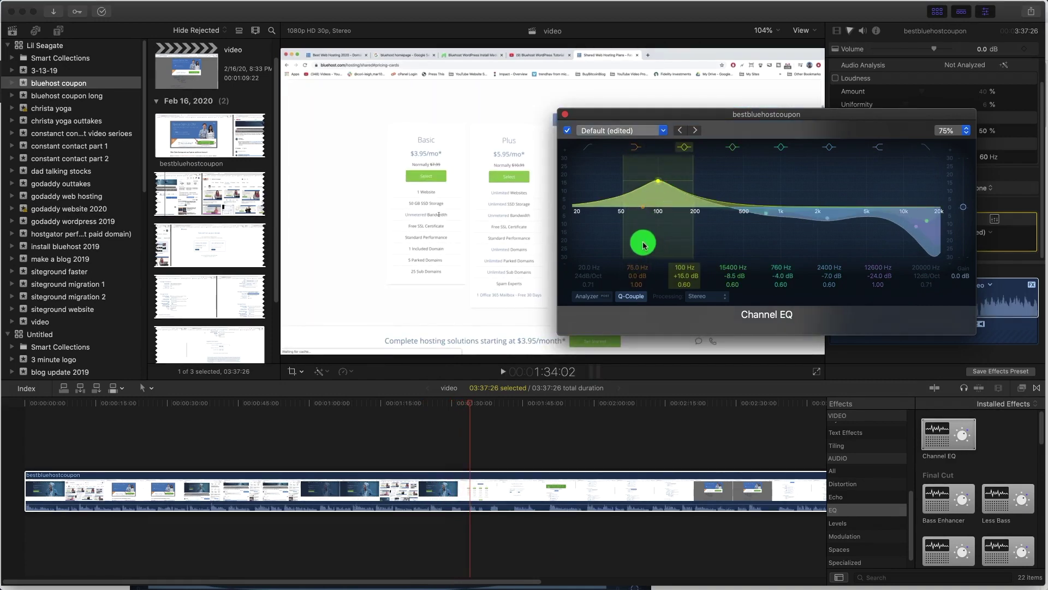
- Select the clip, play from 1:54:29, and nudge the Channel EQ window slightly left
click(475, 404)
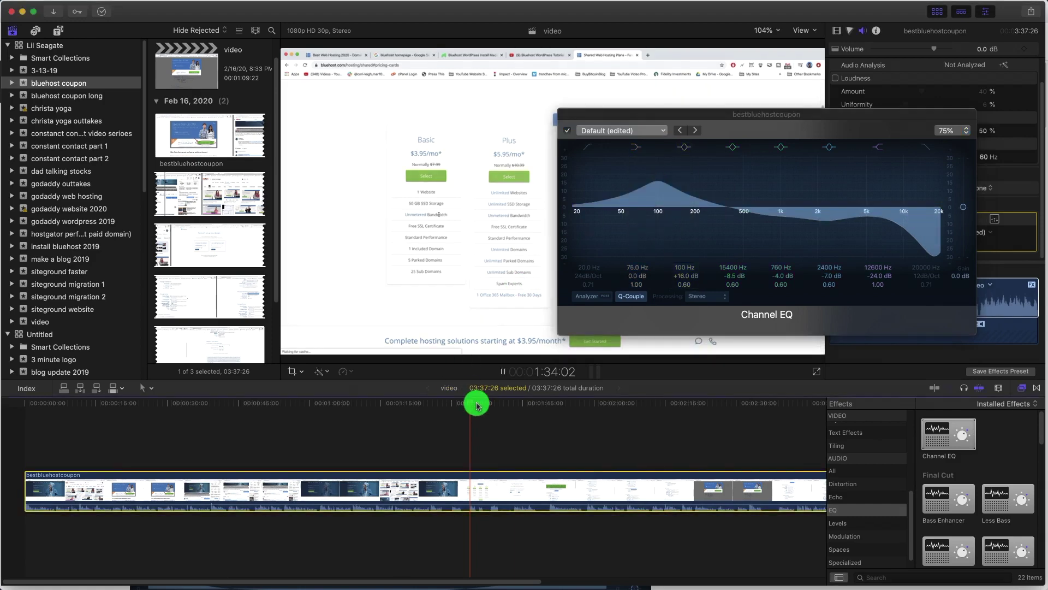
key(space)
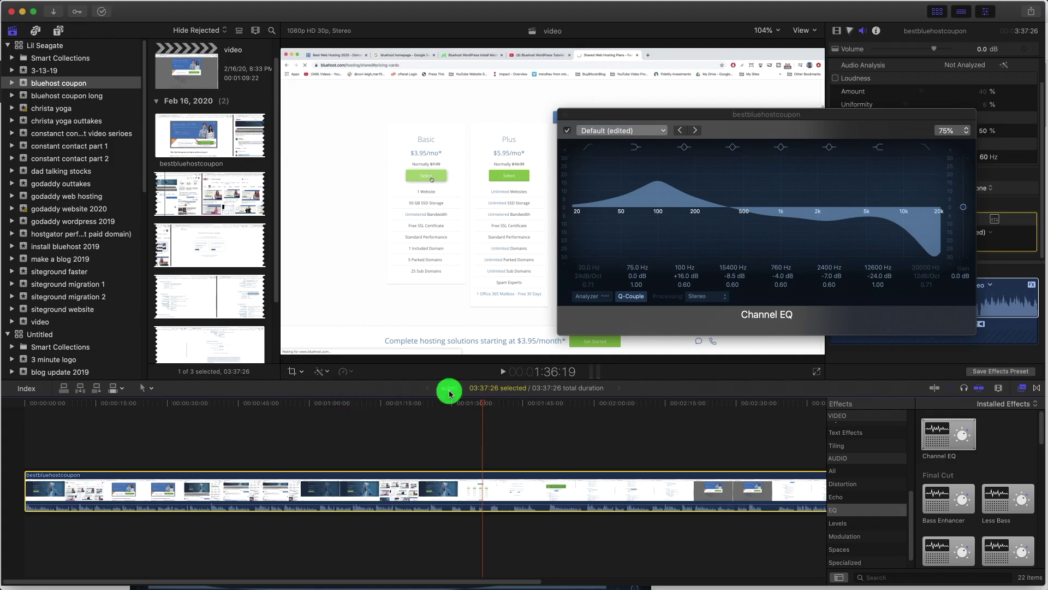
click(569, 405)
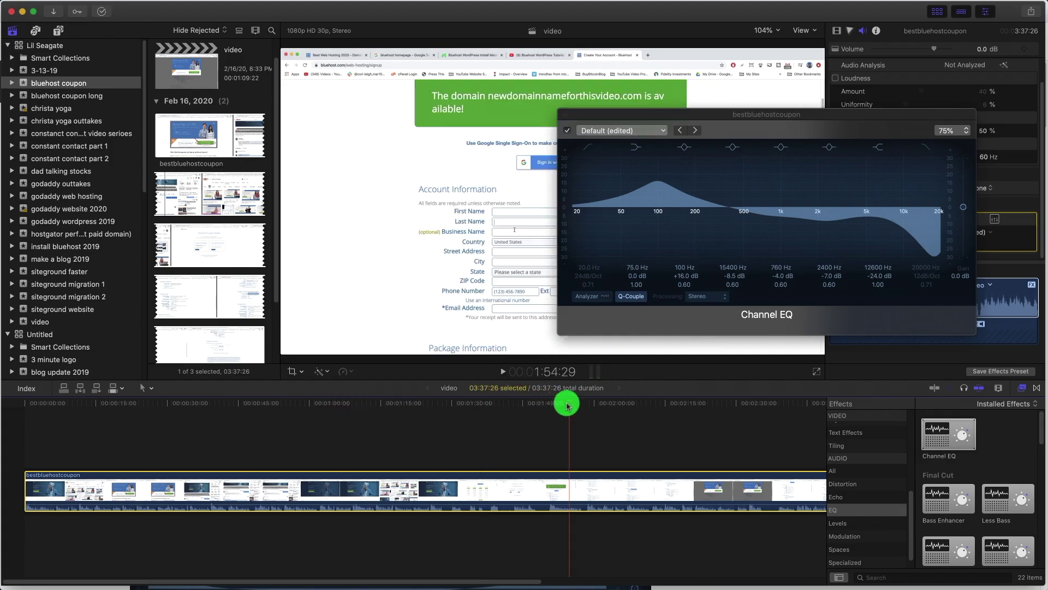
drag(774, 115, 739, 121)
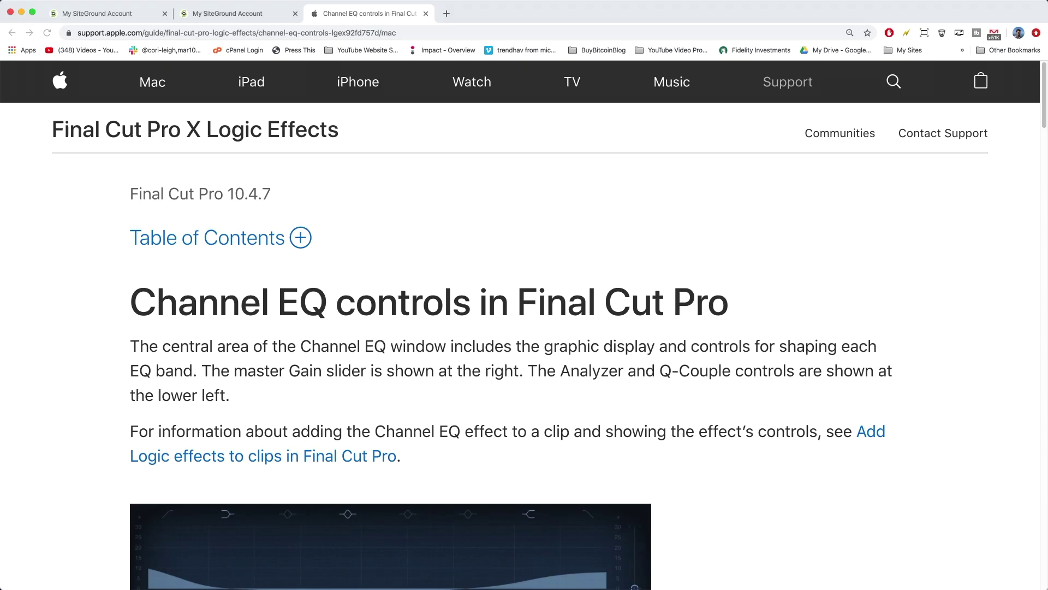
scroll(367, 219, down, 10)
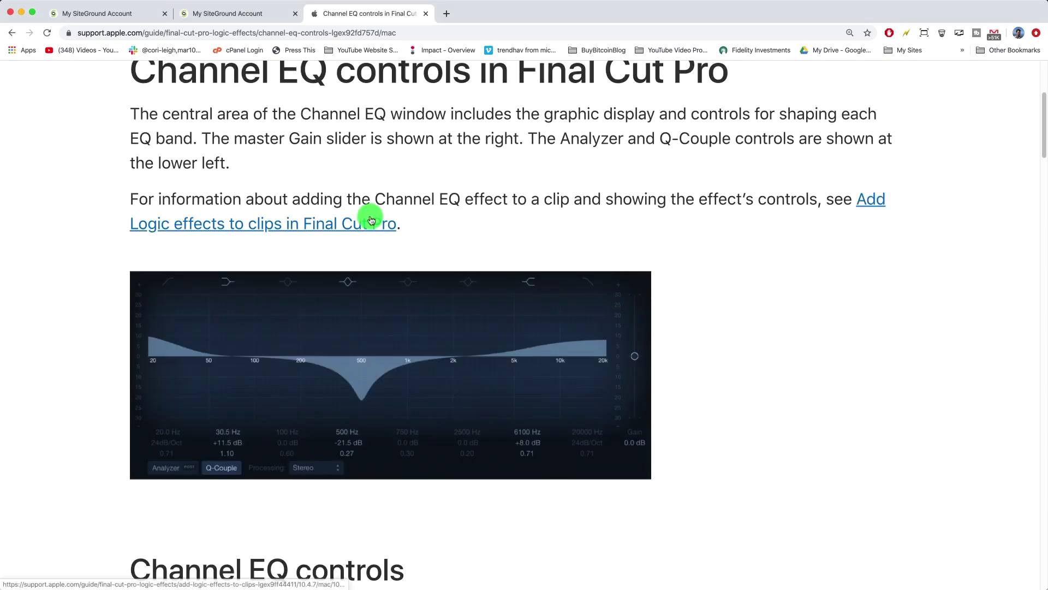
scroll(388, 227, down, 3)
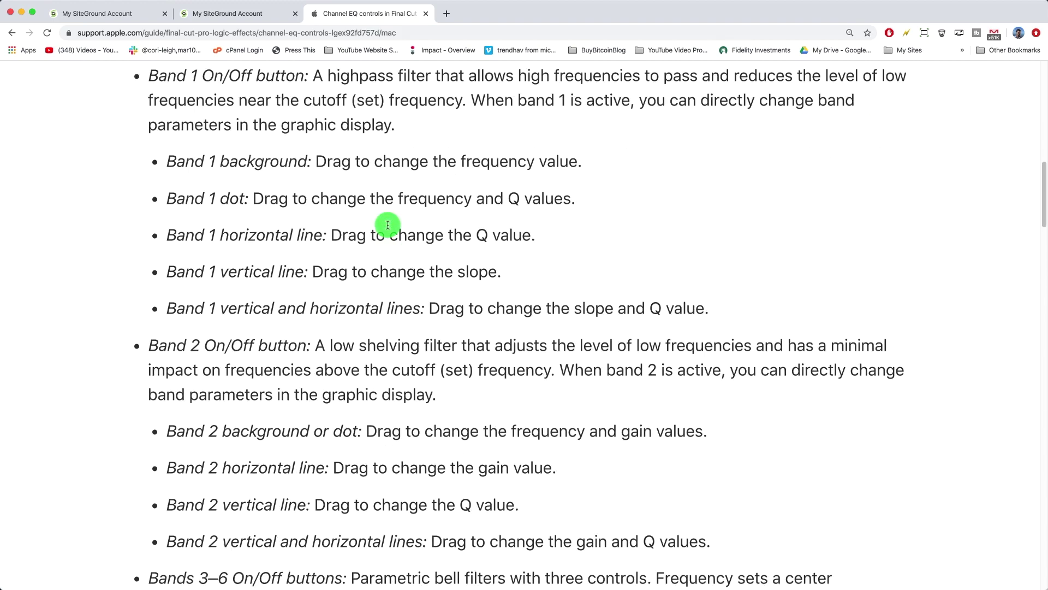
scroll(401, 250, down, 3)
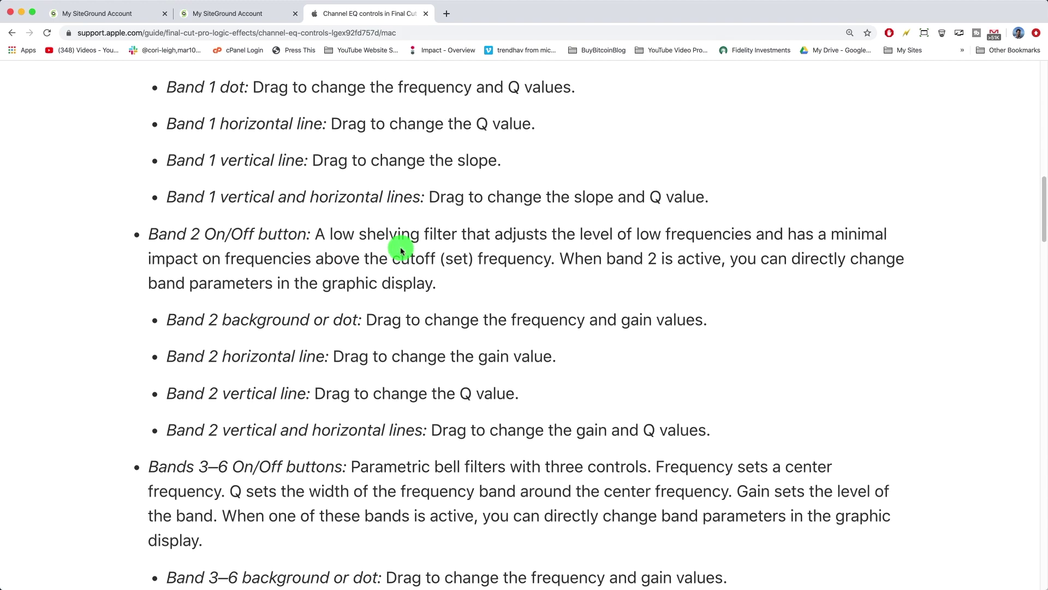
scroll(409, 277, down, 8)
scroll(410, 276, up, 20)
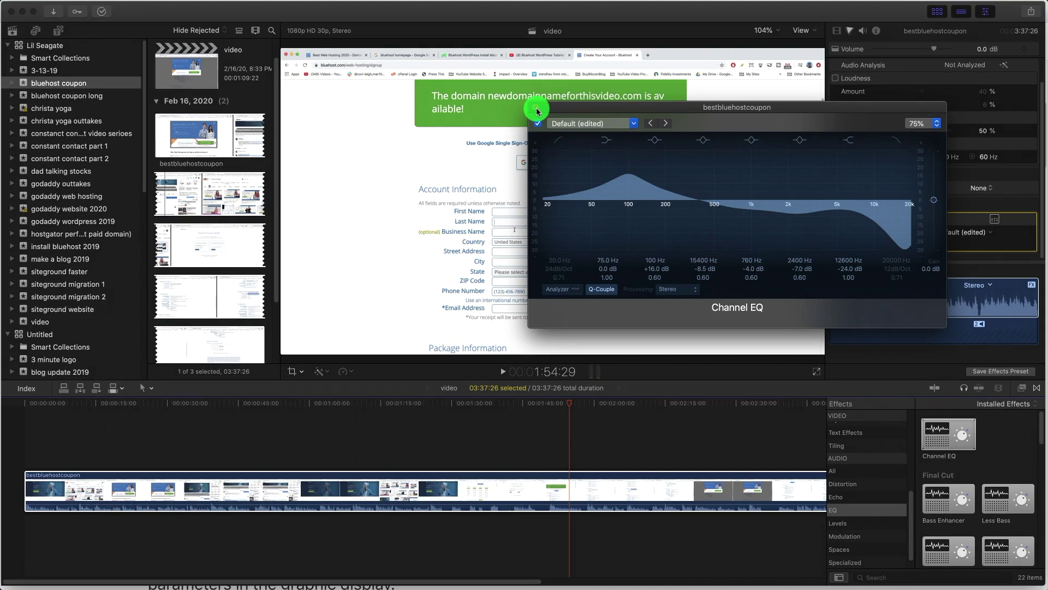
- Close the Channel EQ window and reselect the clip at 2:02:07
click(536, 111)
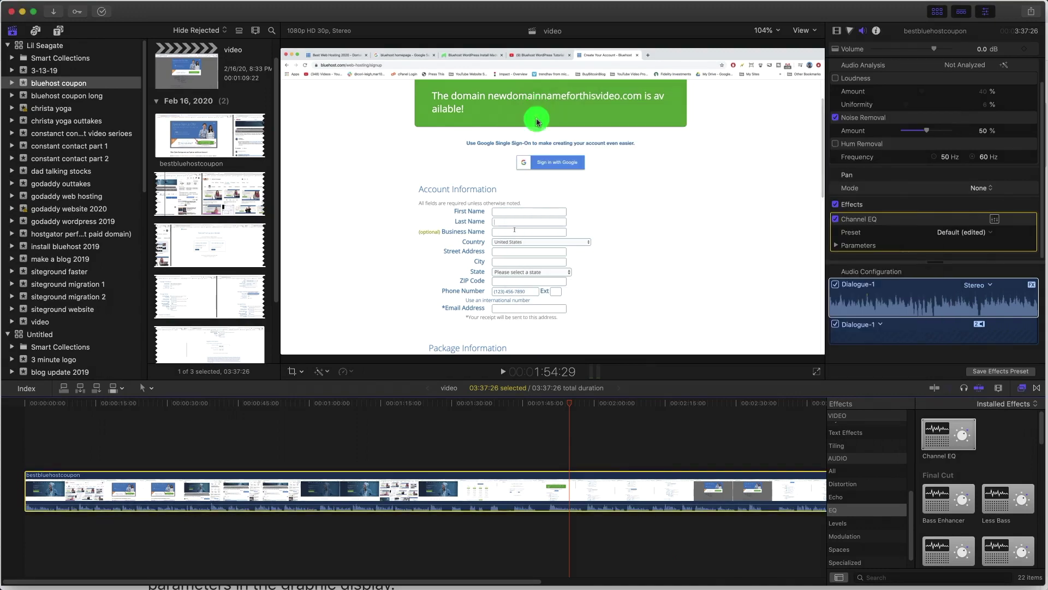
click(604, 444)
click(597, 492)
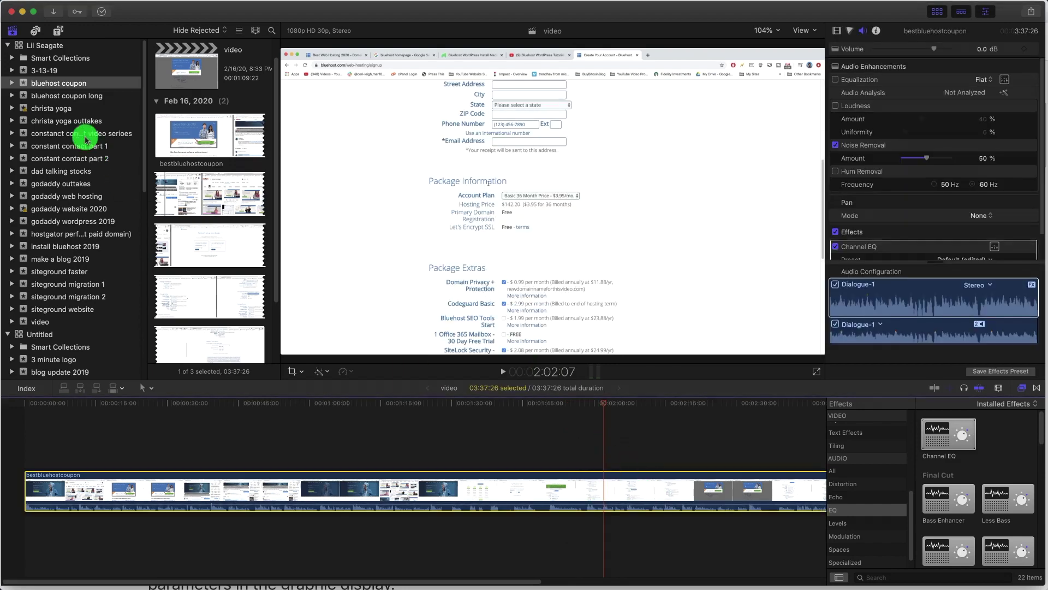
- Open the 'video' project from the bluehost coupon long event, with the playhead near 1:24:10
click(66, 96)
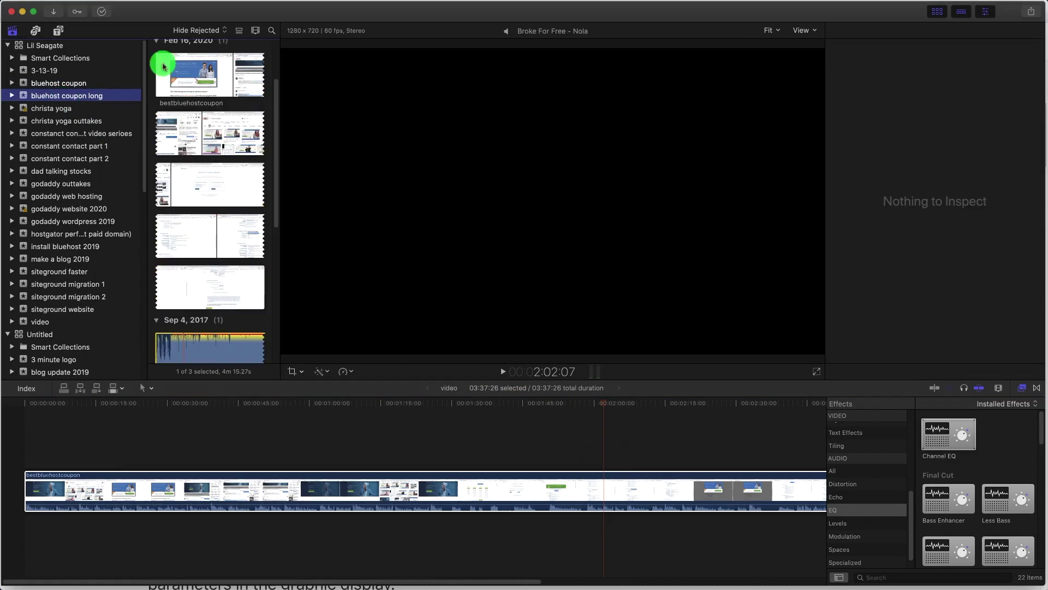
double_click(182, 78)
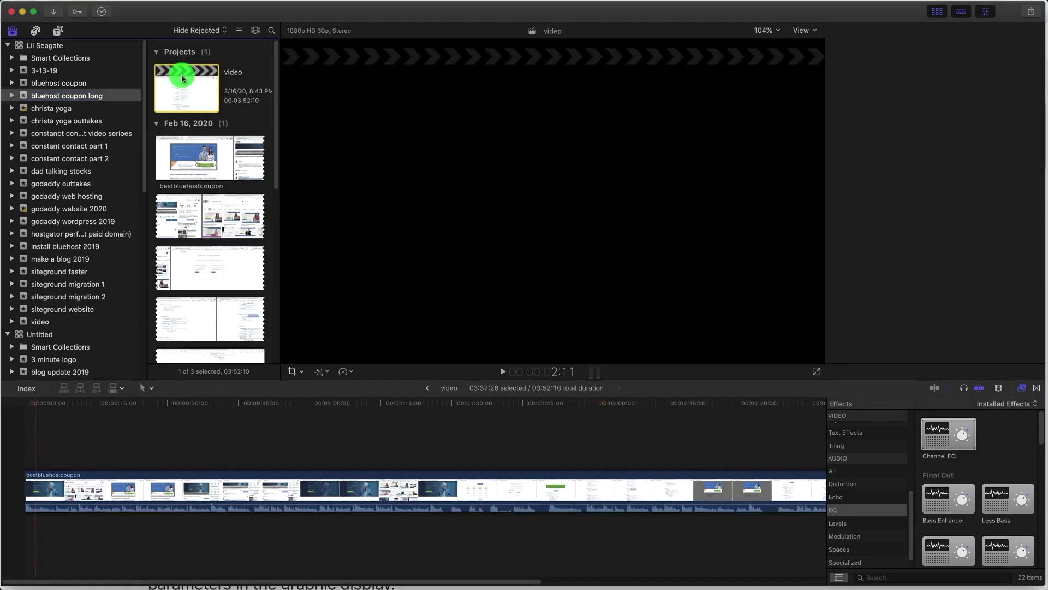
click(213, 437)
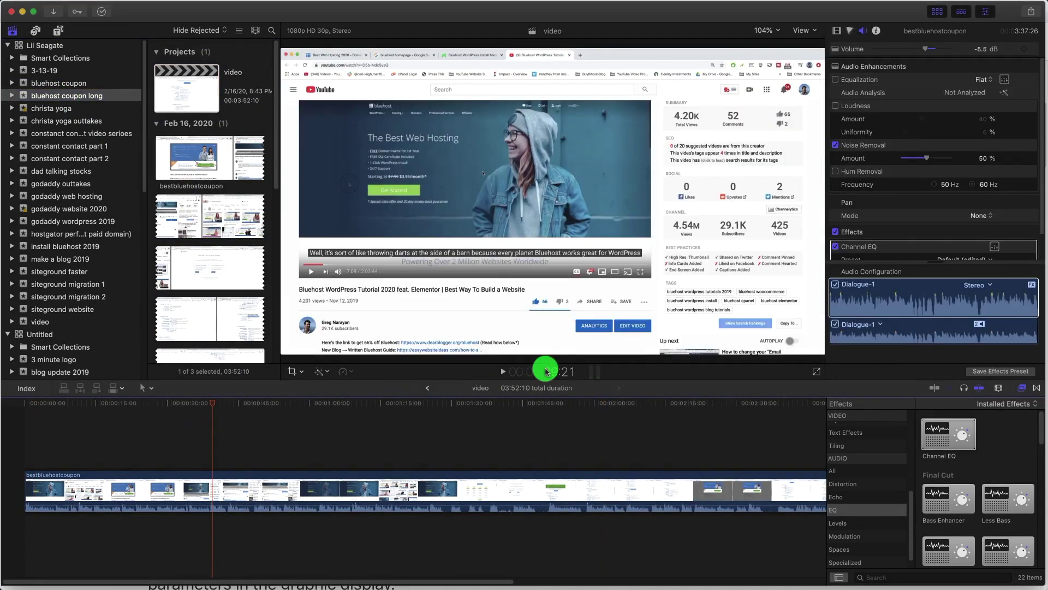
- Select the bestbluehostcoupon clip and check the Edit menu without running a command
click(232, 482)
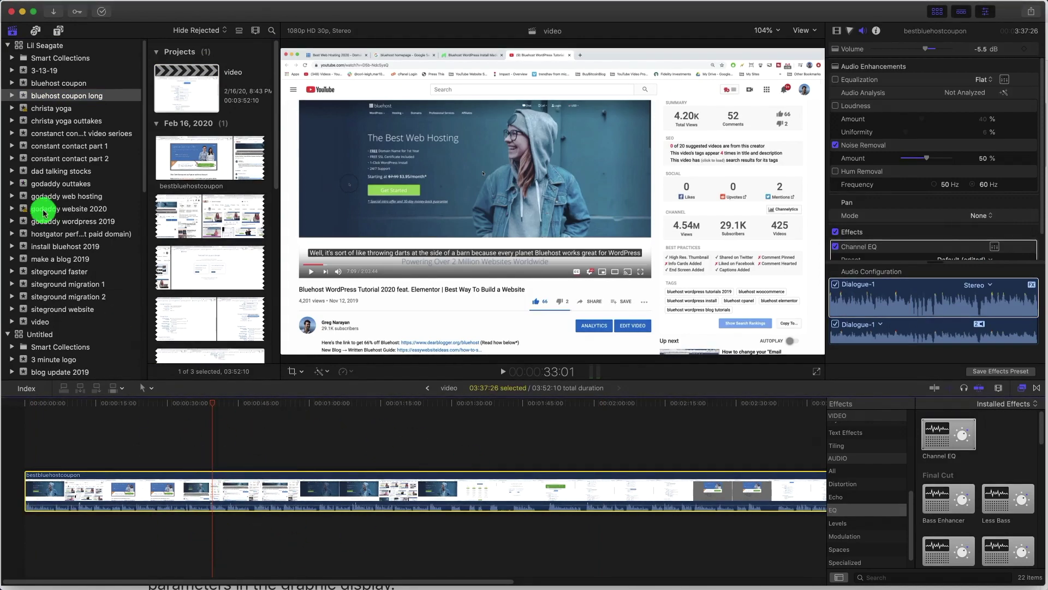
click(17, 0)
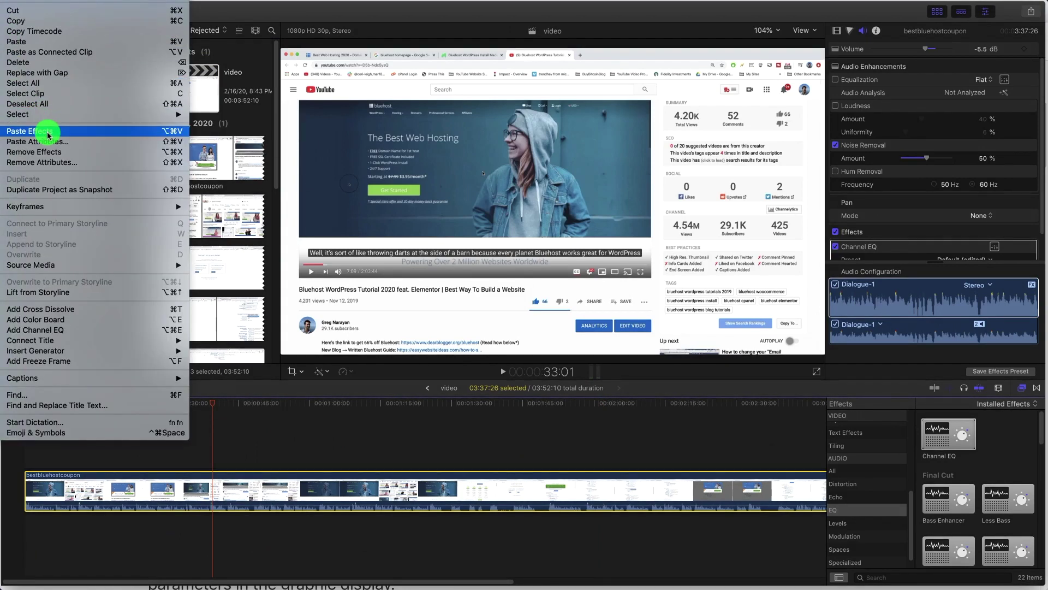
click(244, 435)
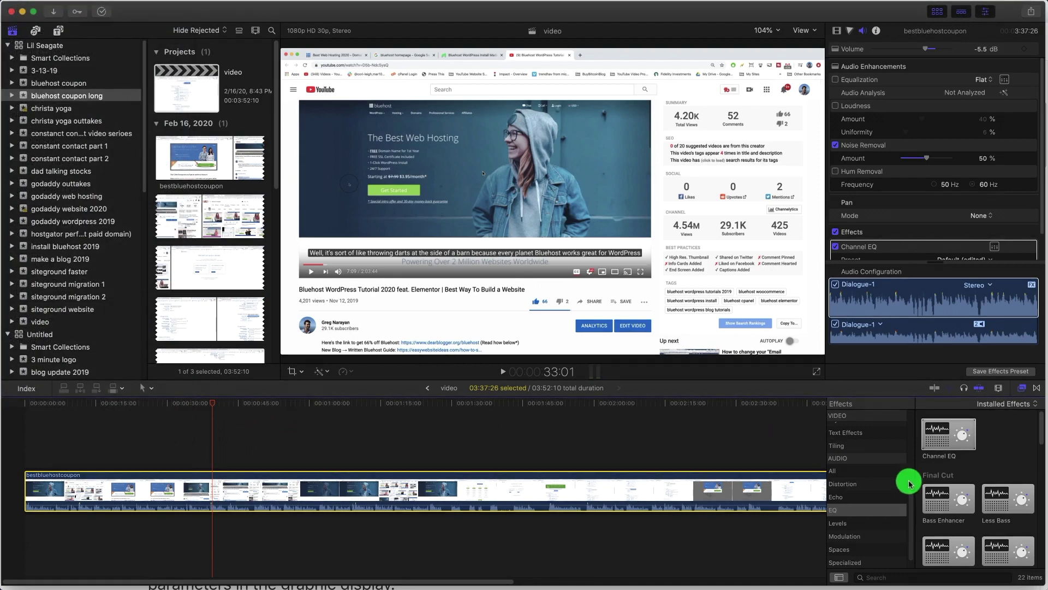
- Browse the Modulation and Specialized audio effects, ending on the Levels category
scroll(874, 484, down, 1)
scroll(874, 483, down, 1)
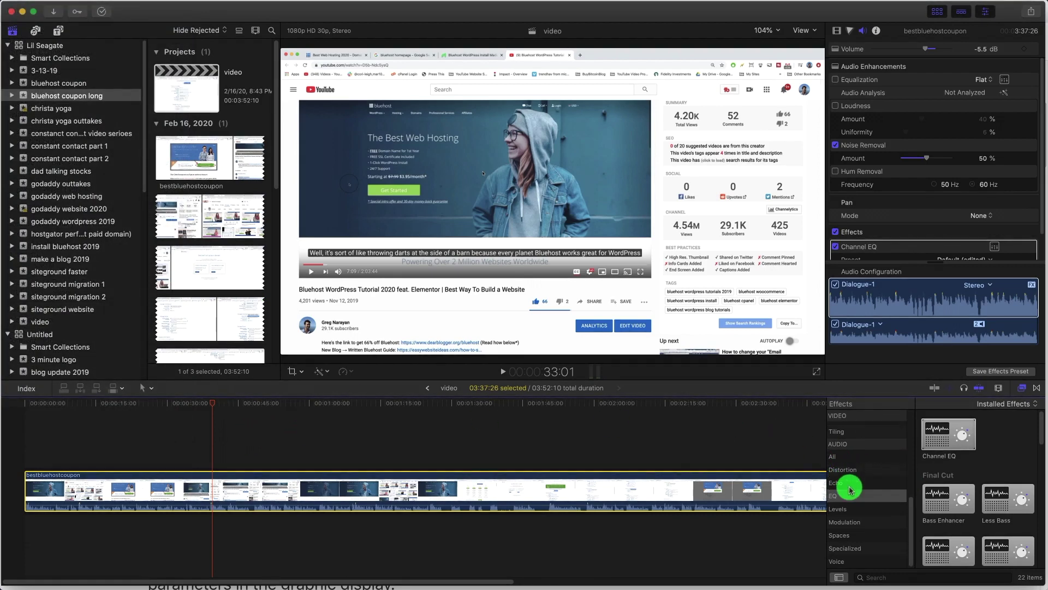
click(846, 522)
click(855, 552)
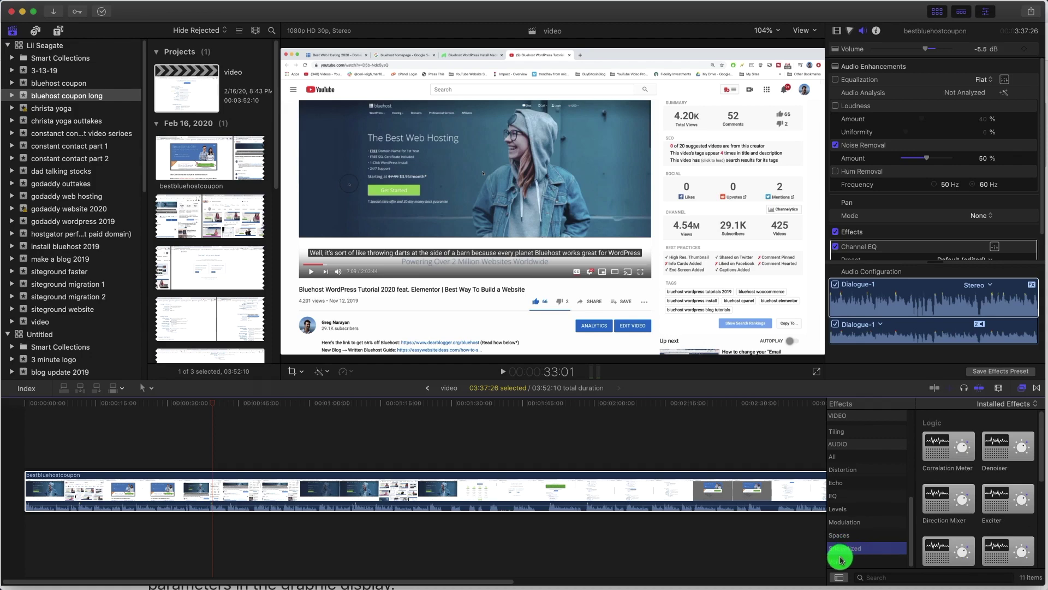
click(843, 508)
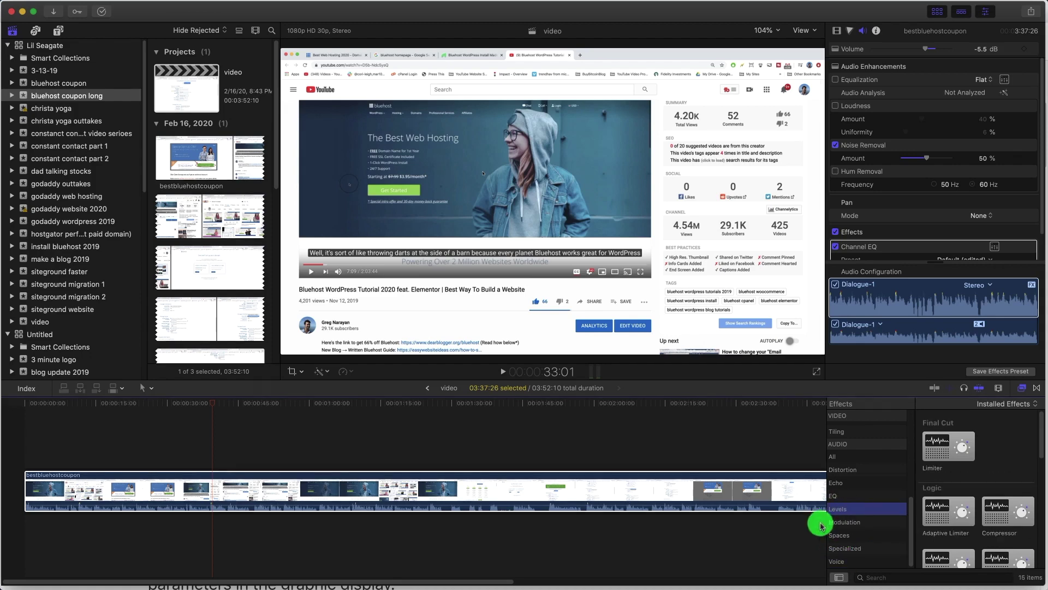